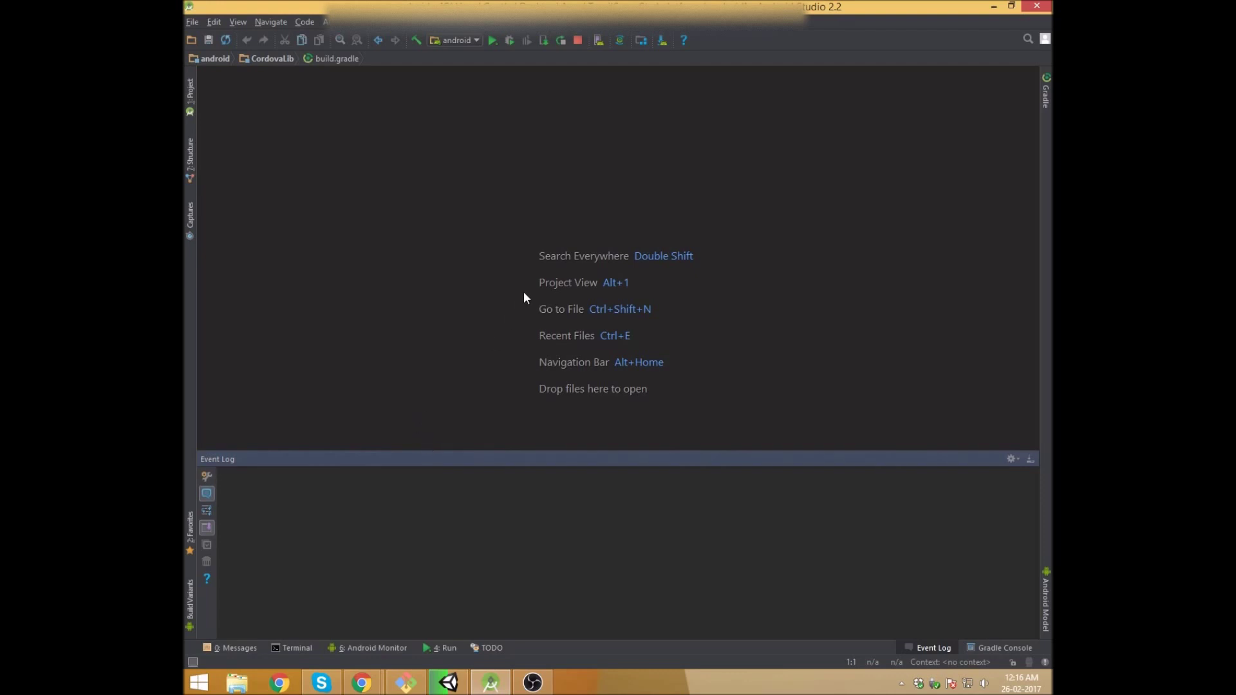
- Run the app and highlight getPluginGeneration() in the Event Log's UnsupportedMethodException
left_click(488, 44)
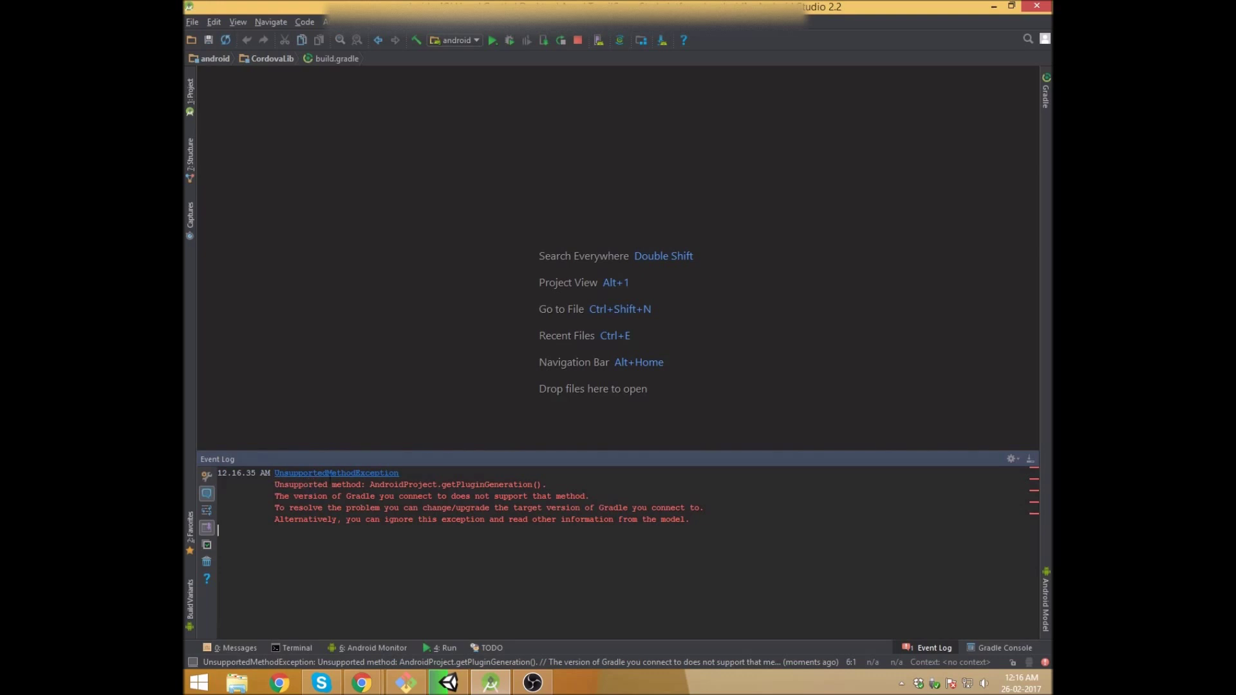
left_click_drag(542, 485, 442, 486)
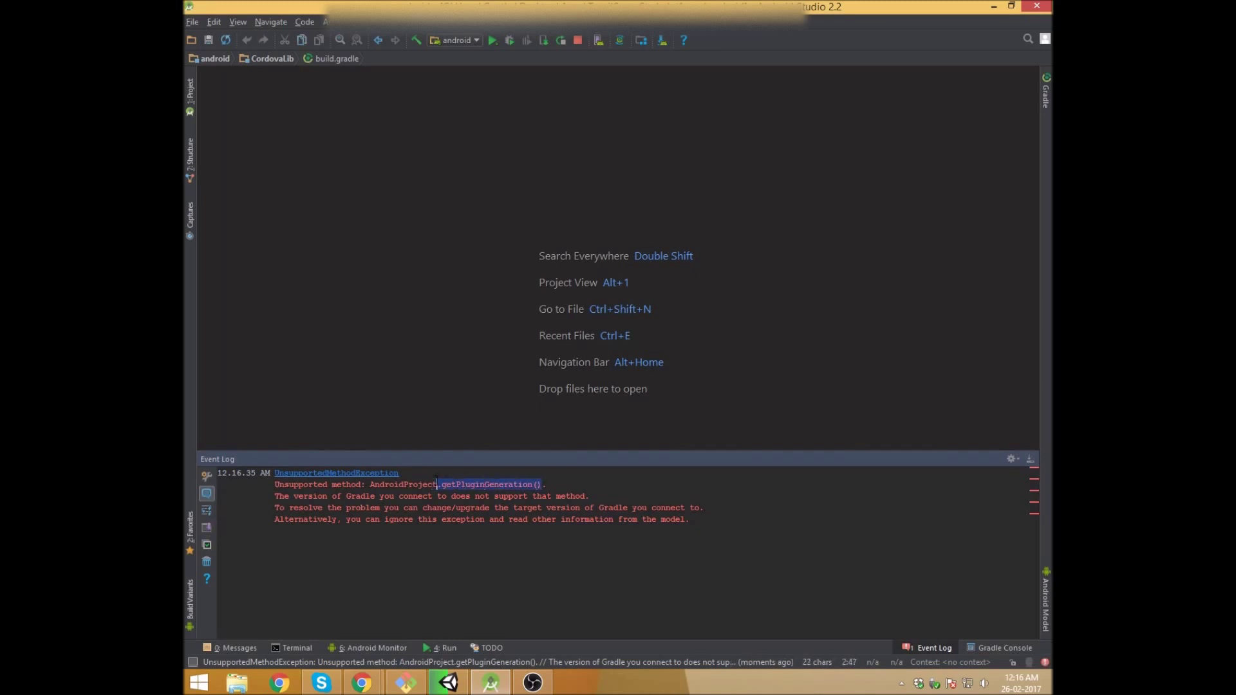
left_click(546, 485)
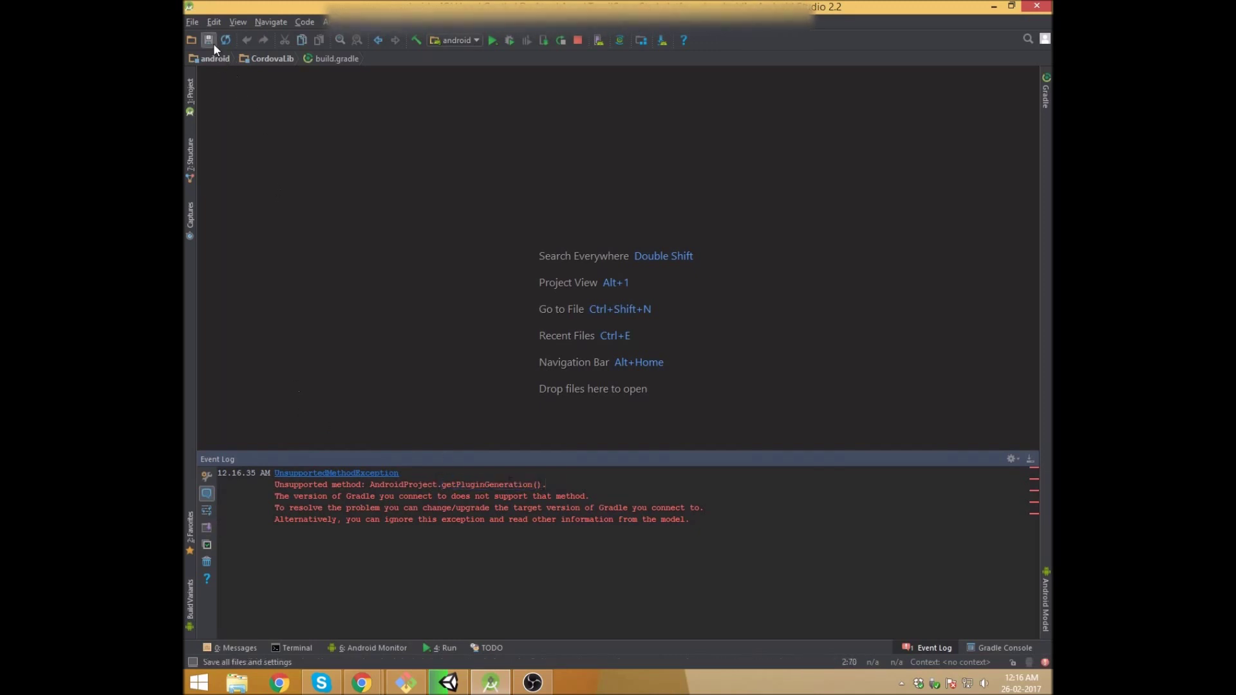
- Disable Instant Run under Build, Execution, Deployment in File > Settings, then apply and confirm
left_click(190, 23)
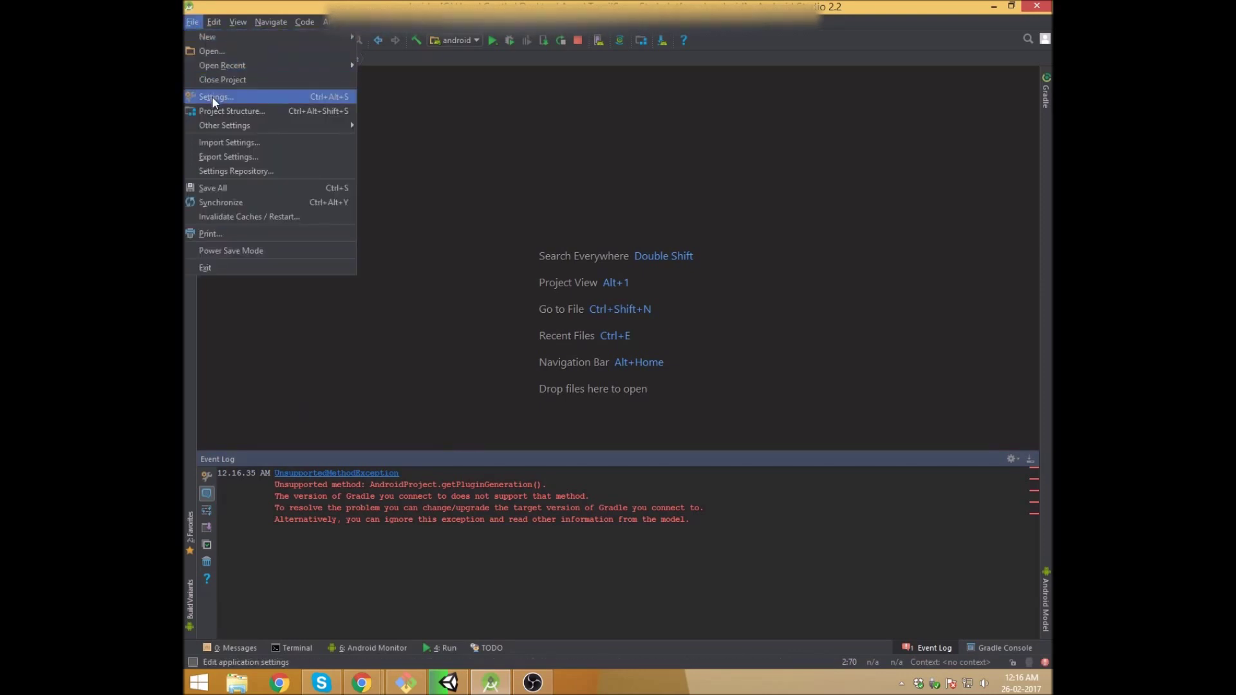
left_click(251, 100)
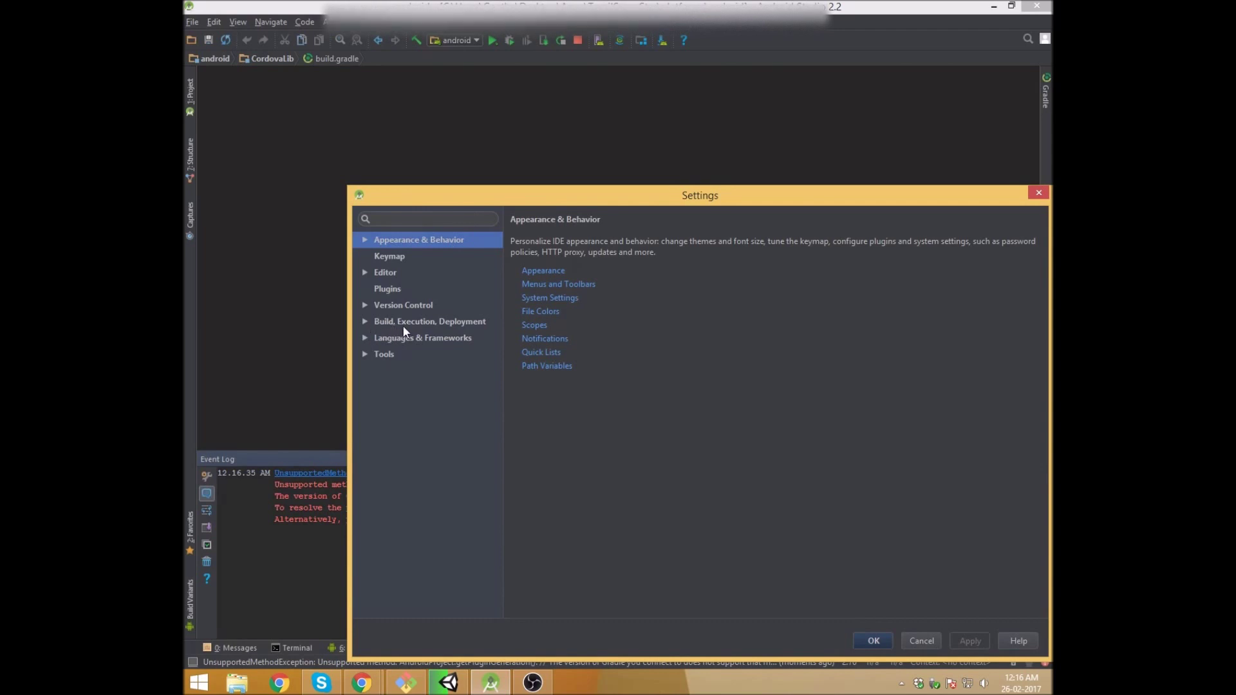
left_click(363, 321)
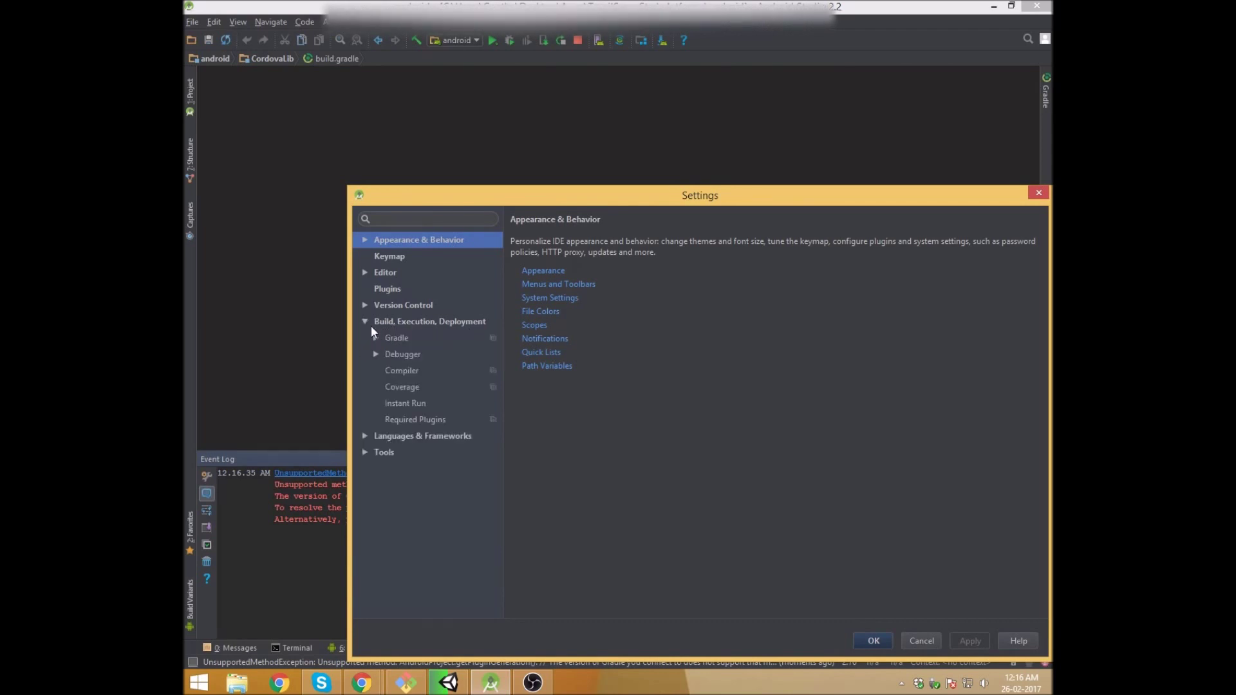
left_click(394, 411)
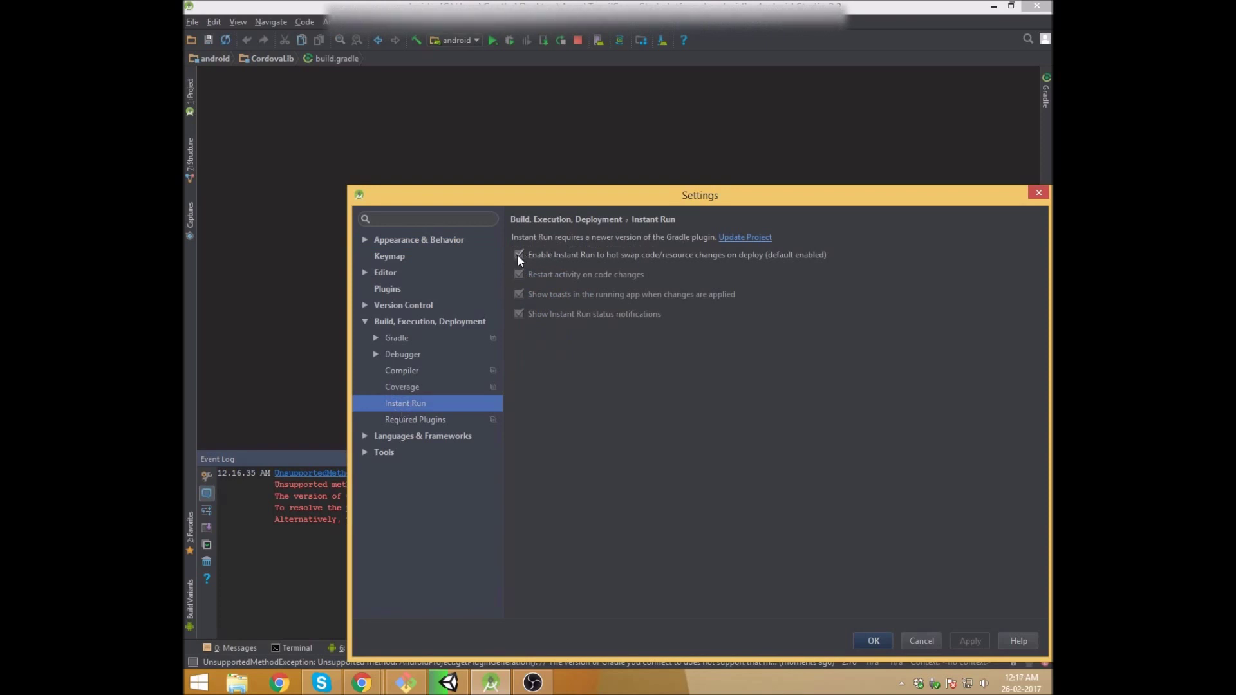
left_click(600, 254)
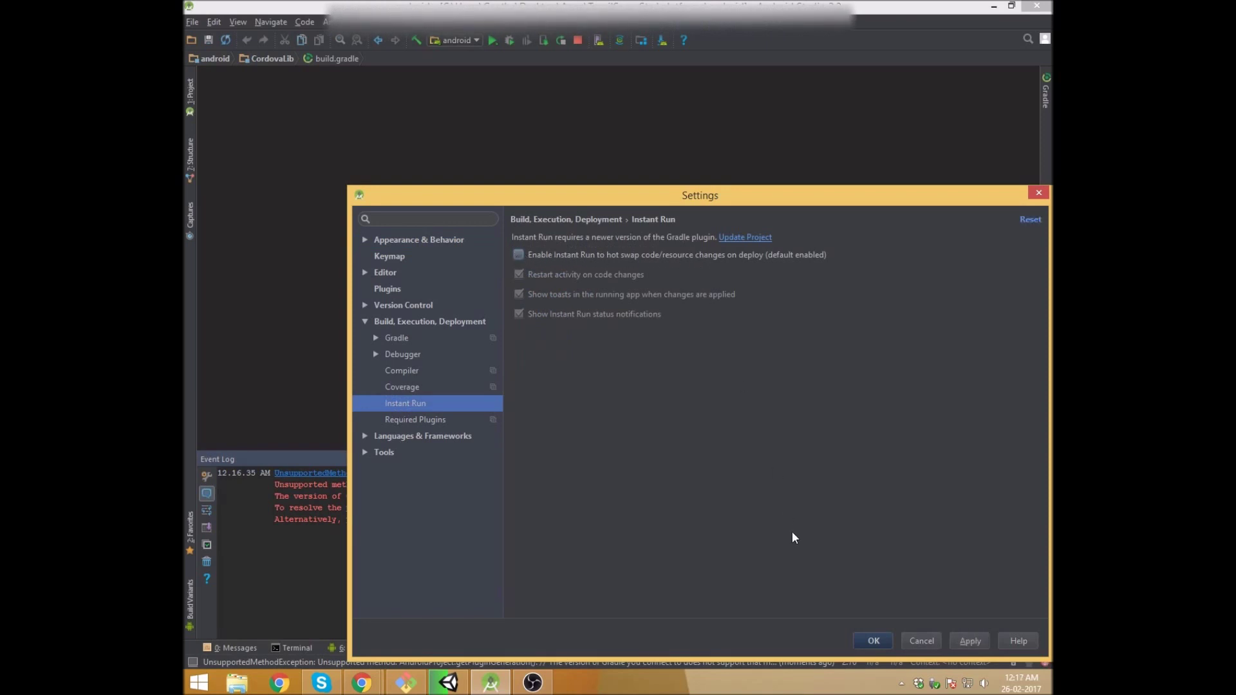
left_click(968, 639)
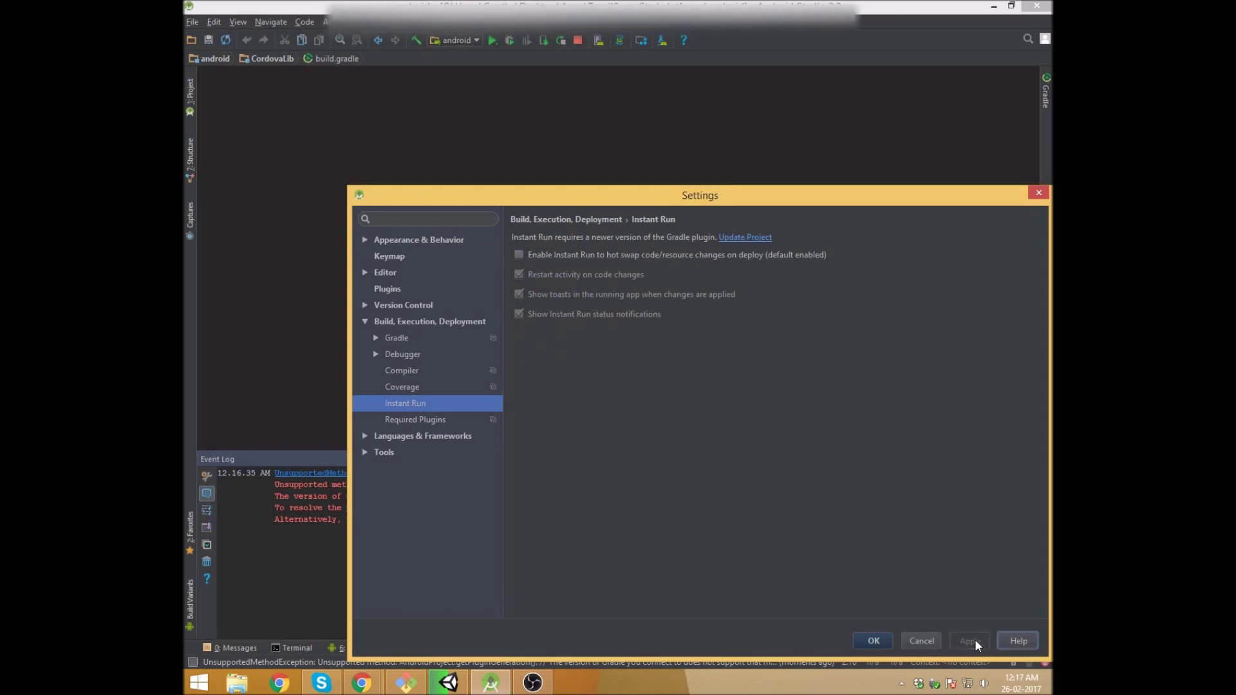
left_click(875, 640)
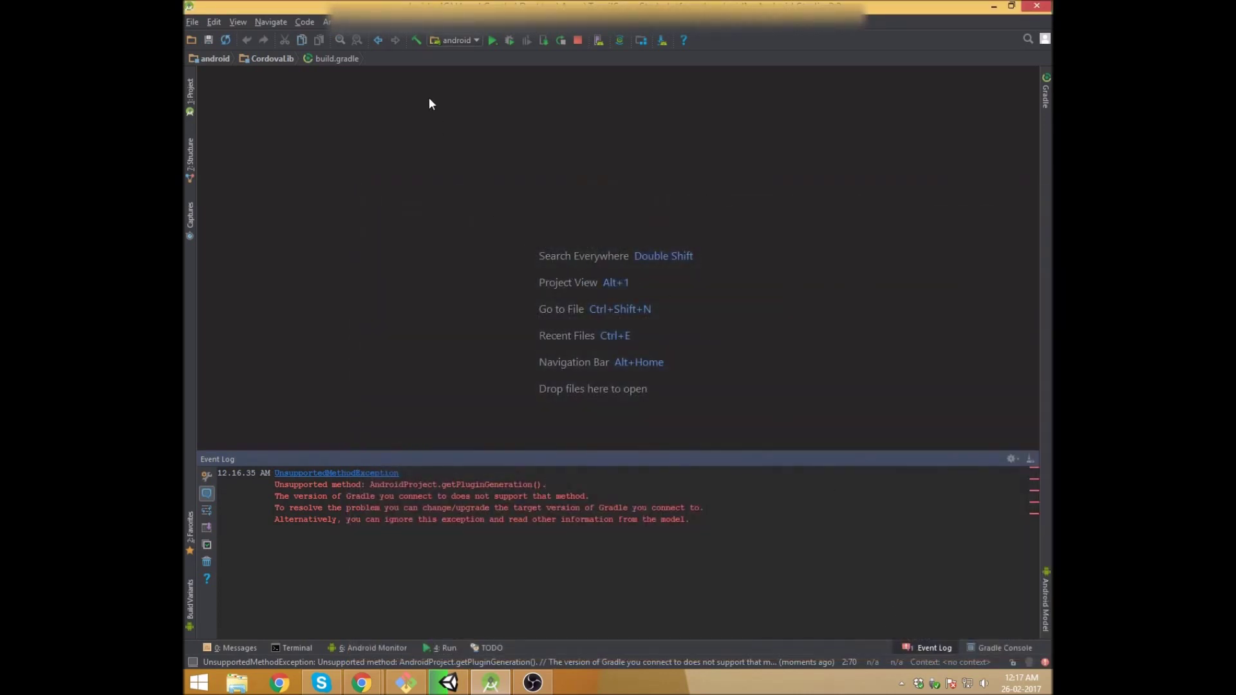
- Restart the android app on the connected device, confirming both restart prompts
left_click(492, 40)
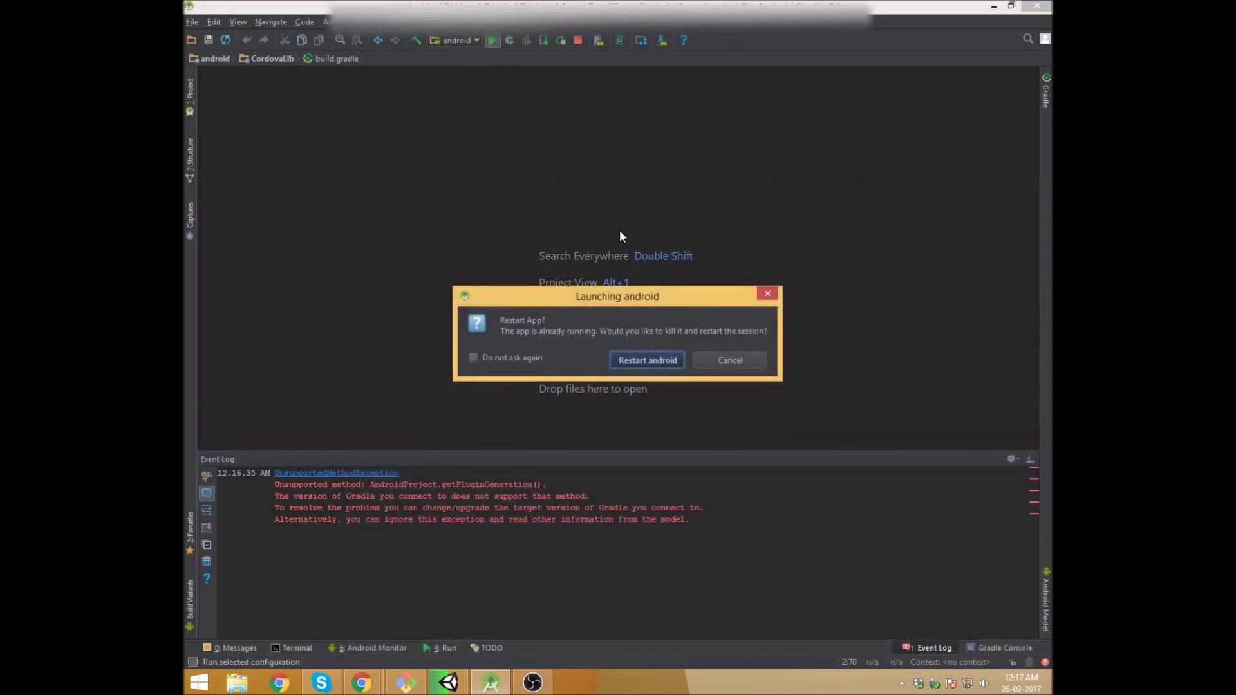
left_click(665, 358)
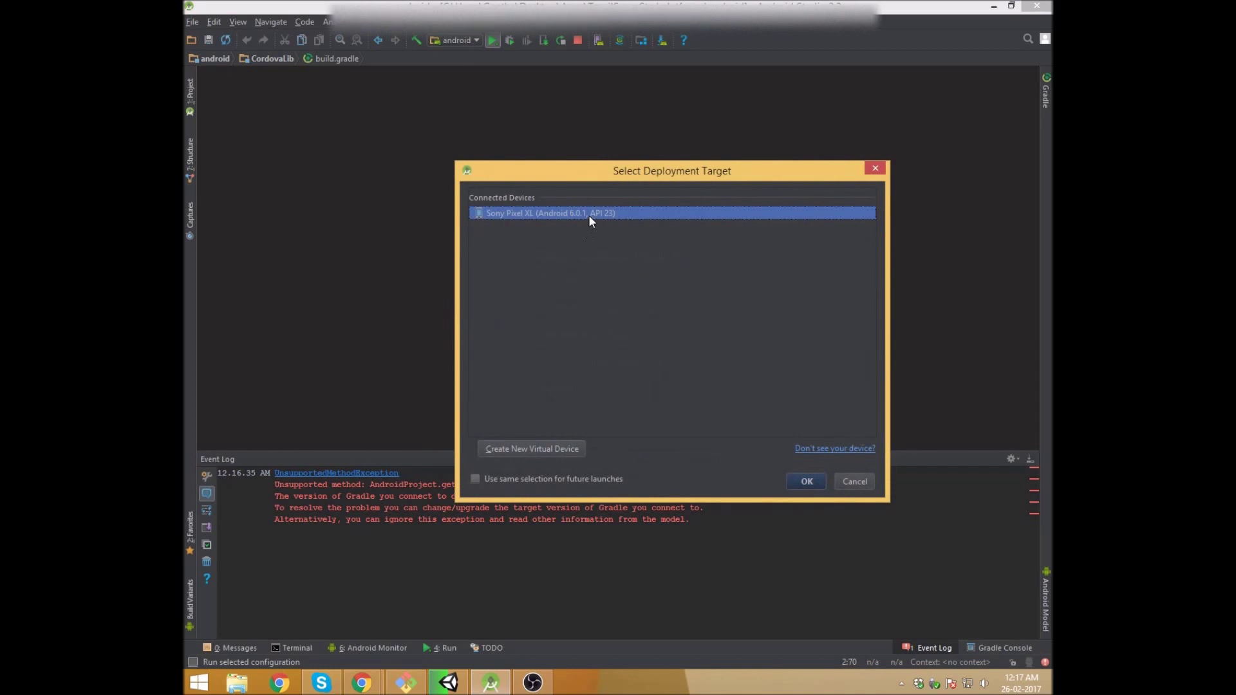
left_click(804, 481)
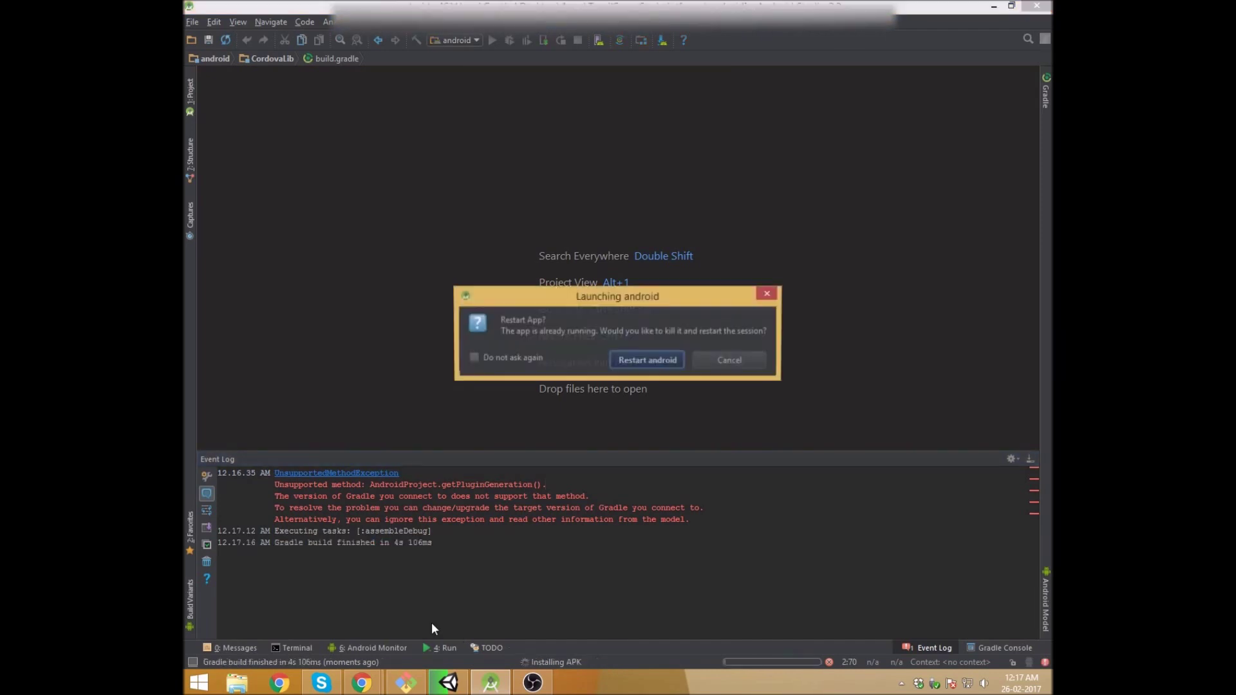
left_click(666, 361)
left_click(840, 478)
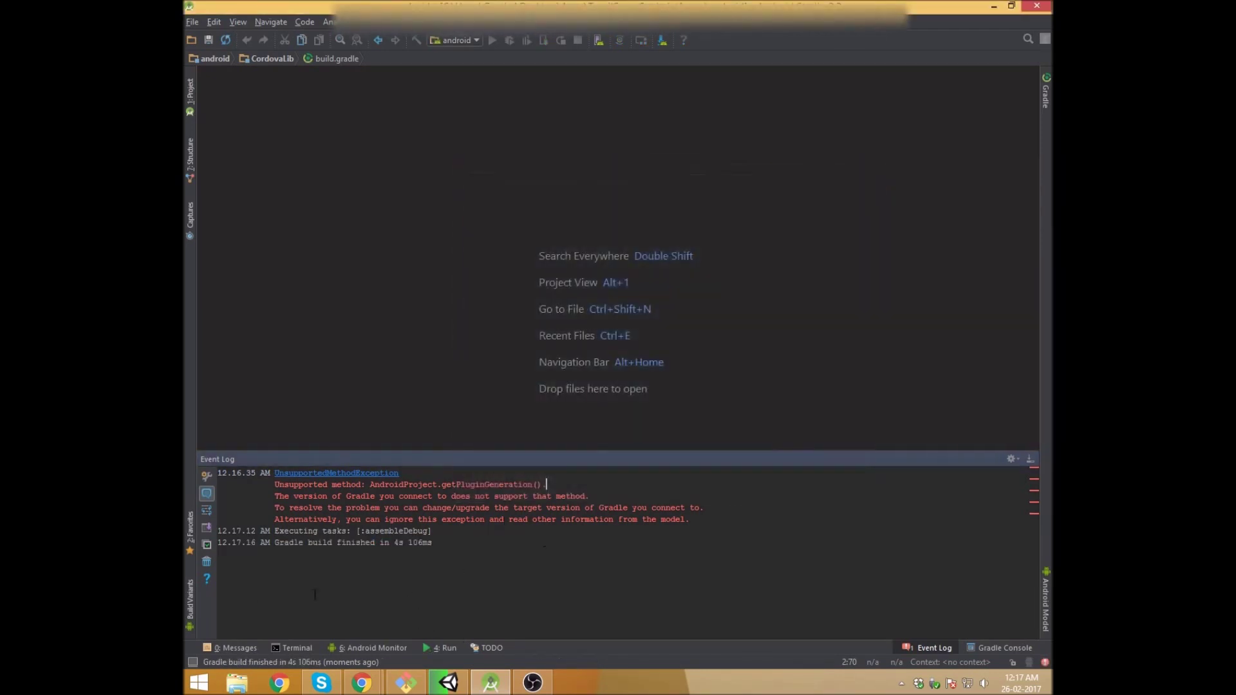
left_click_drag(275, 542, 421, 543)
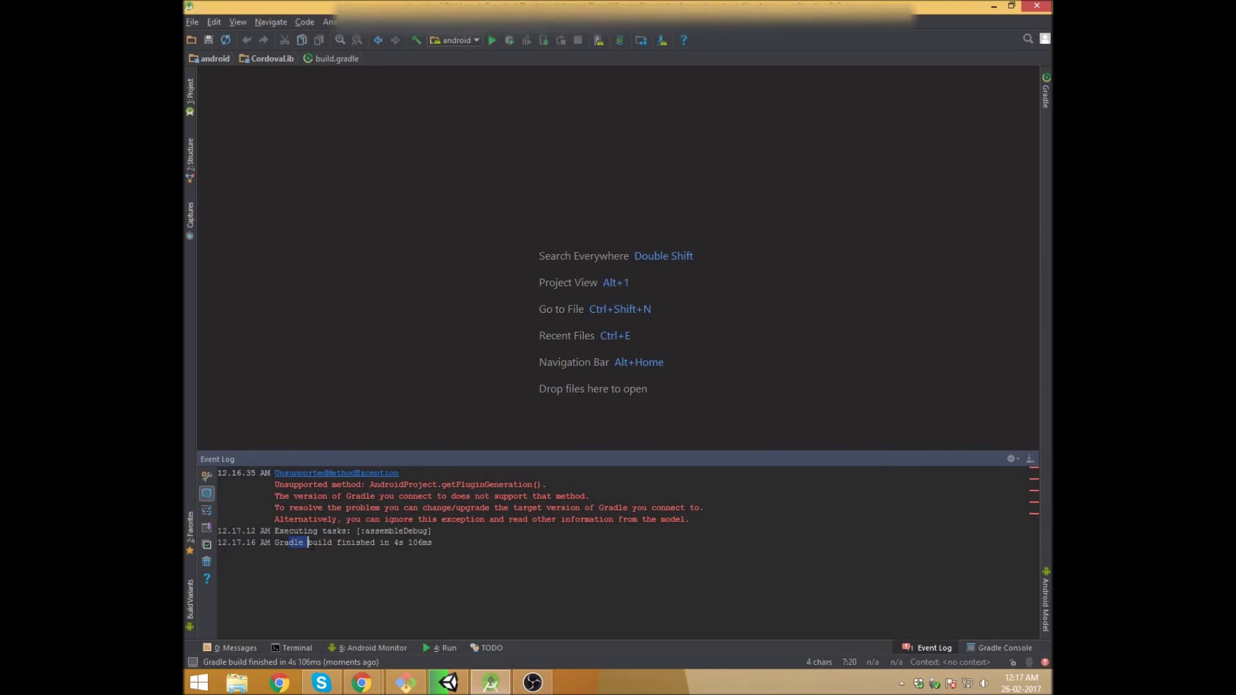
double_click(420, 543)
key("Escape")
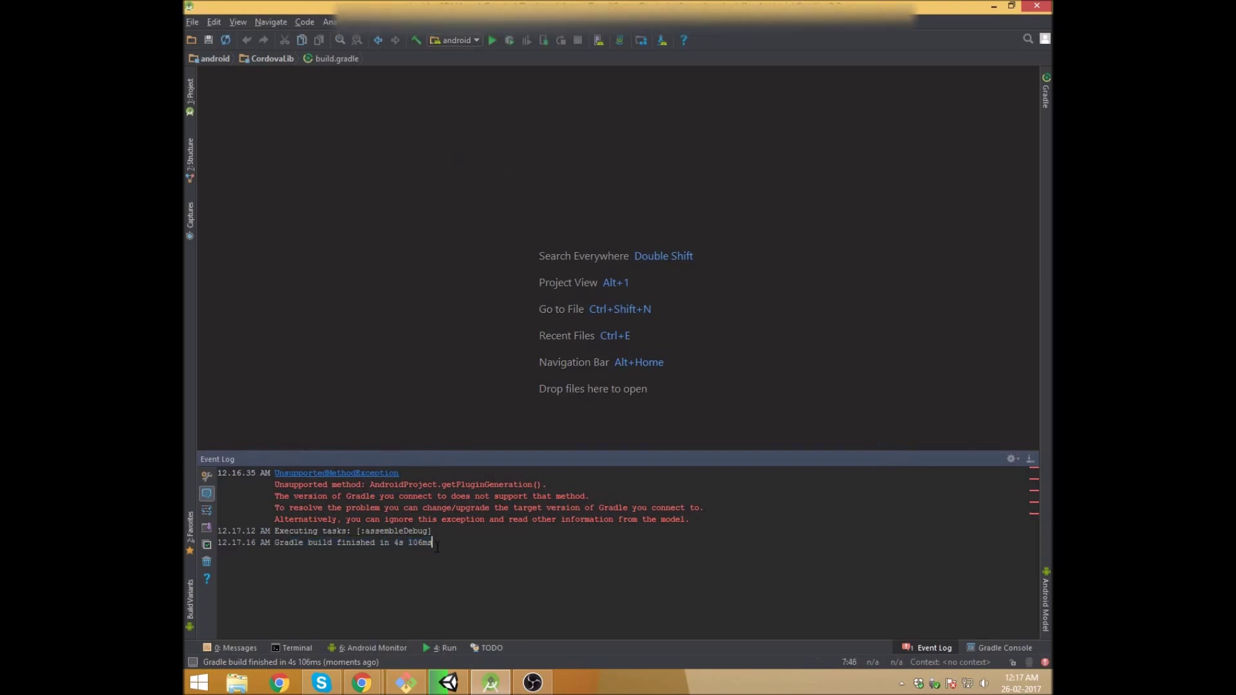